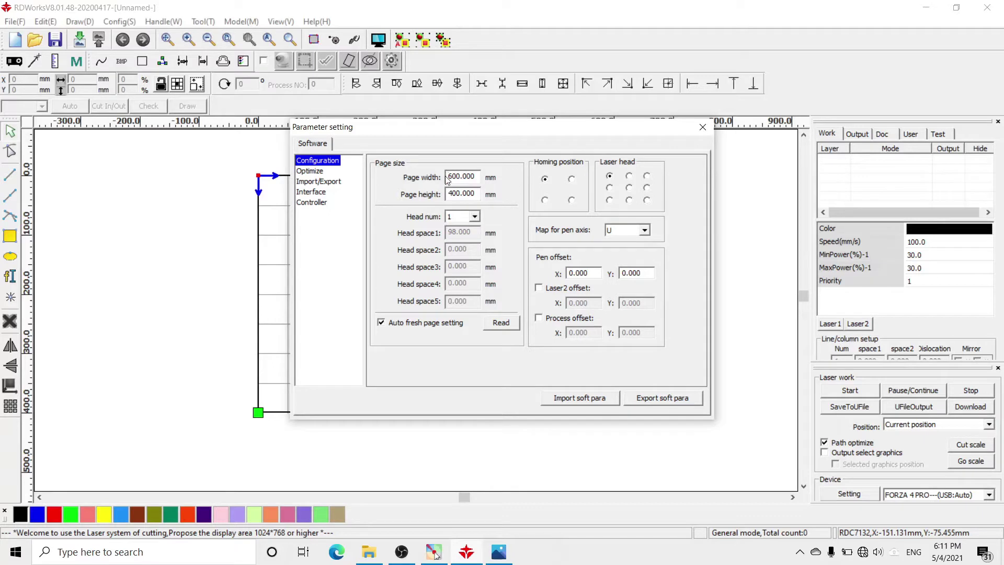
# Step: Try a different page width in the system settings and set it back to 600 mm
pyautogui.press('Left')
pyautogui.press('Left')
pyautogui.press('Left')
pyautogui.press('Left')
pyautogui.press('BackSpace')
pyautogui.write('5')
pyautogui.doubleClick(473, 176)
pyautogui.doubleClick(476, 193)
pyautogui.doubleClick(473, 176)
pyautogui.moveTo(439, 135); pyautogui.dragTo(773, 171)
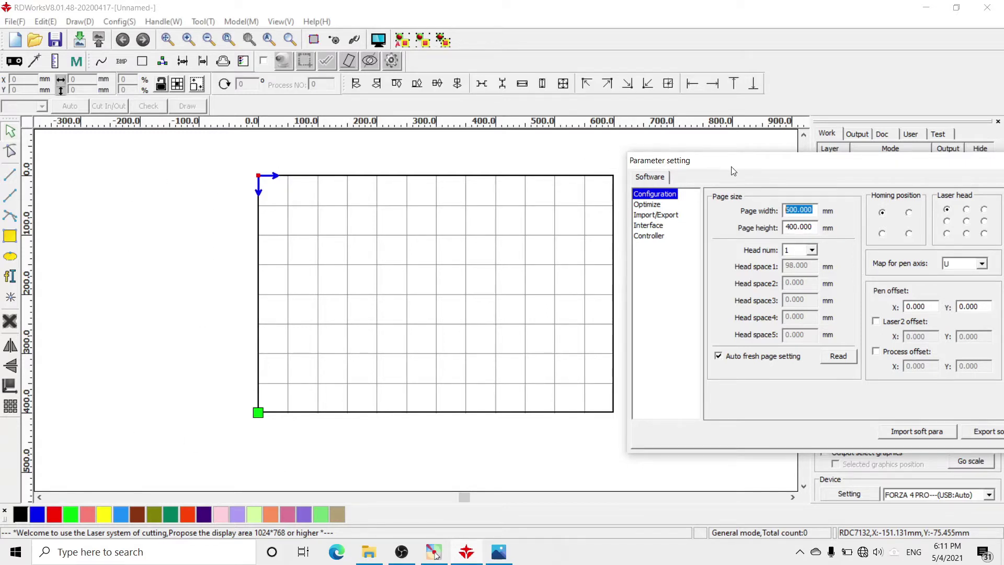
pyautogui.moveTo(733, 167); pyautogui.dragTo(344, 144)
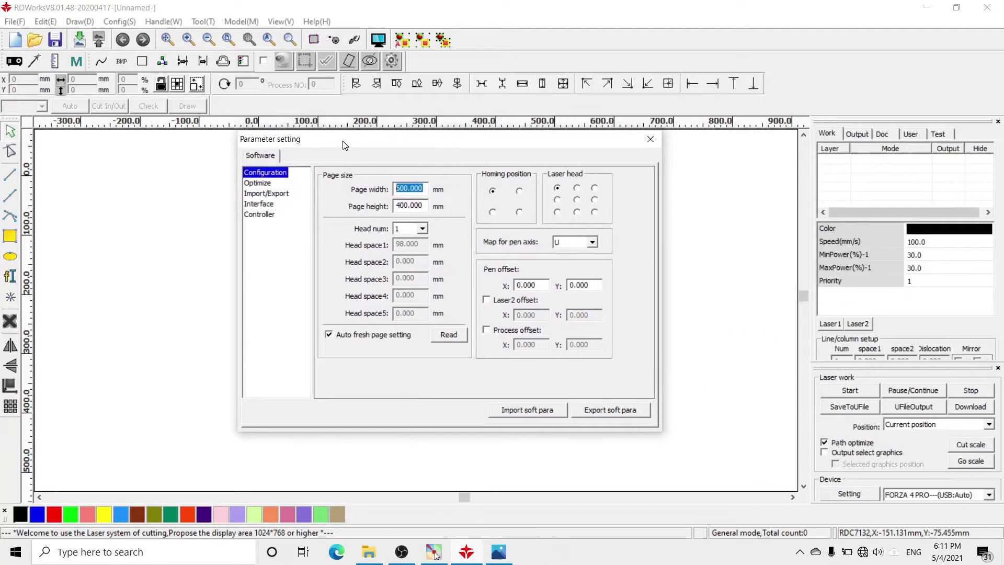
pyautogui.write('600.000')
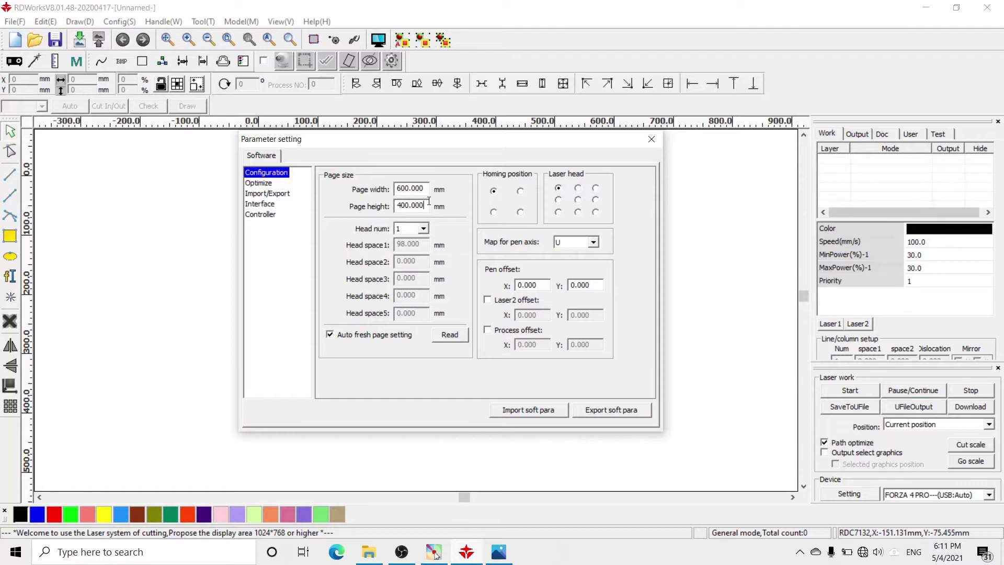
# Step: Set the page width to 1200 mm and apply it to the work area
pyautogui.moveTo(412, 151); pyautogui.dragTo(561, 150)
pyautogui.click(551, 190)
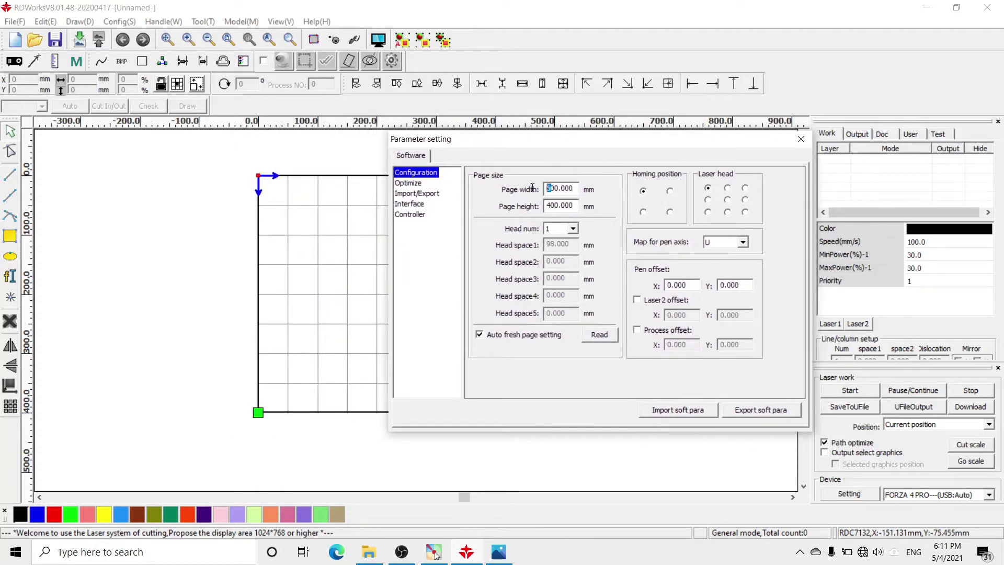
pyautogui.press('BackSpace')
pyautogui.write('10')
pyautogui.click(800, 139)
pyautogui.moveTo(683, 220); pyautogui.dragTo(425, 242)
pyautogui.moveTo(487, 259); pyautogui.dragTo(433, 242, button='middle')
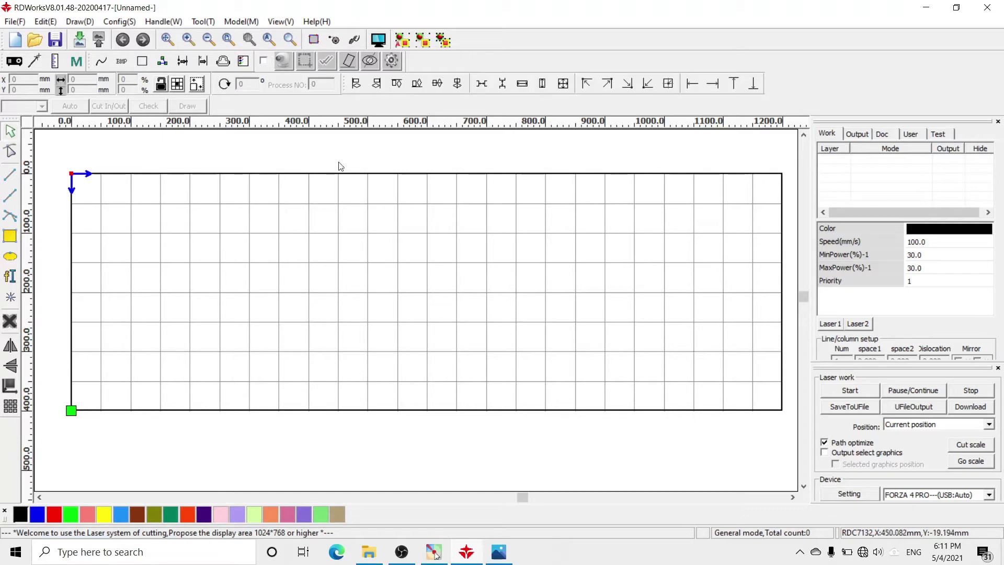
# Step: Set the page width to 600 mm in the system settings and apply it to the work area
pyautogui.click(119, 22)
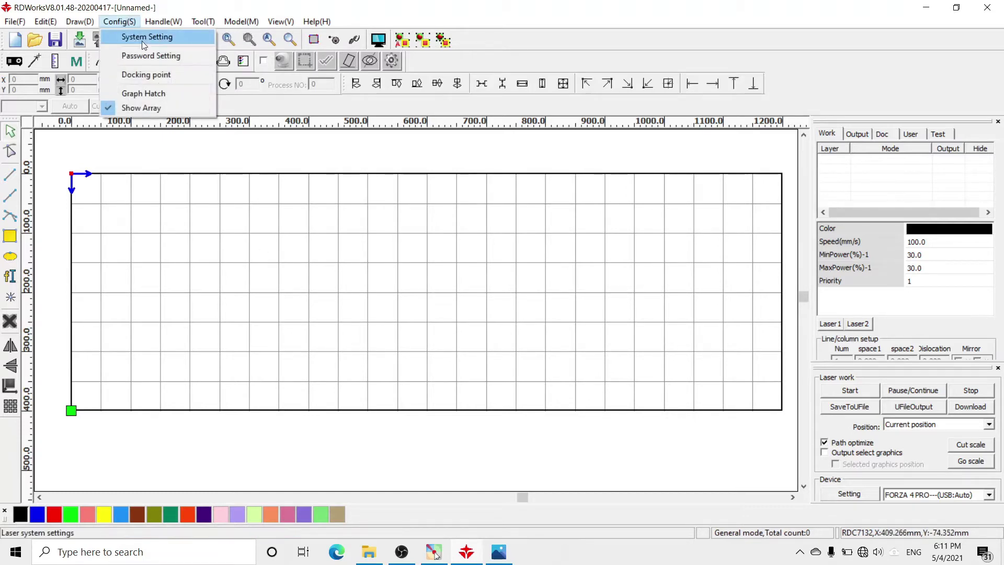
pyautogui.click(144, 36)
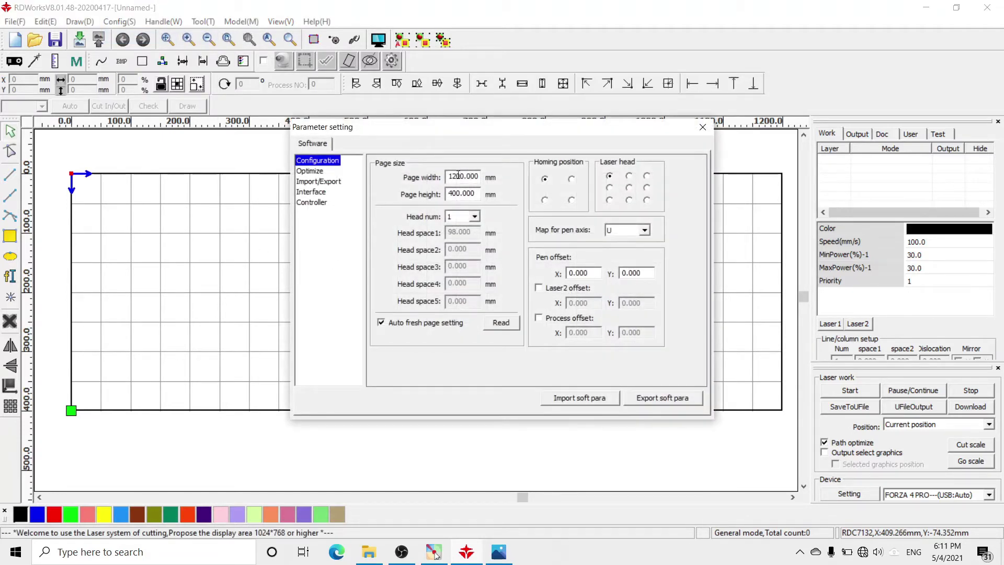
pyautogui.moveTo(457, 176); pyautogui.dragTo(447, 178)
pyautogui.write('6')
pyautogui.click(702, 127)
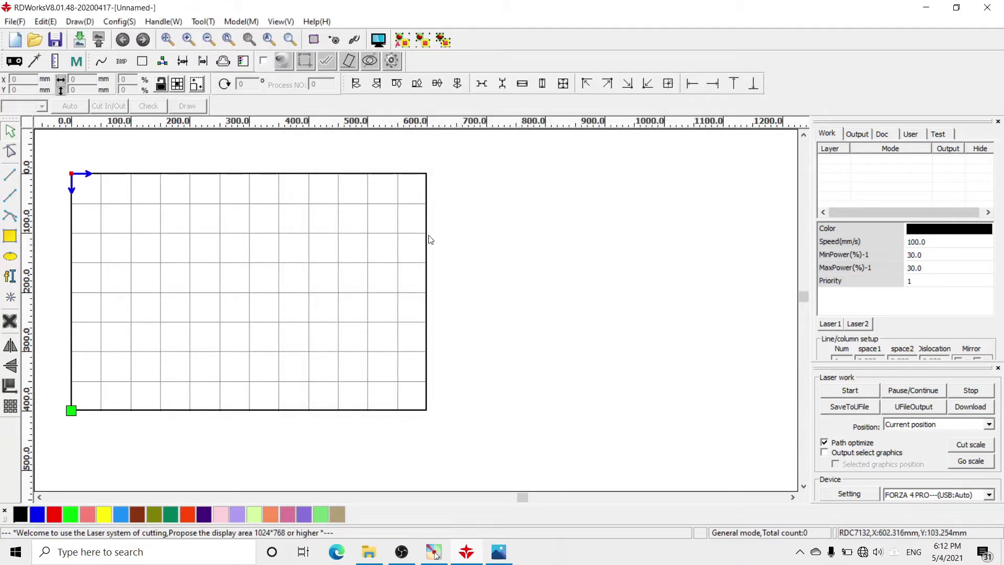
pyautogui.moveTo(429, 238); pyautogui.dragTo(599, 238, button='middle')
pyautogui.scroll(2, 492, 257)
pyautogui.scroll(-2, 492, 258)
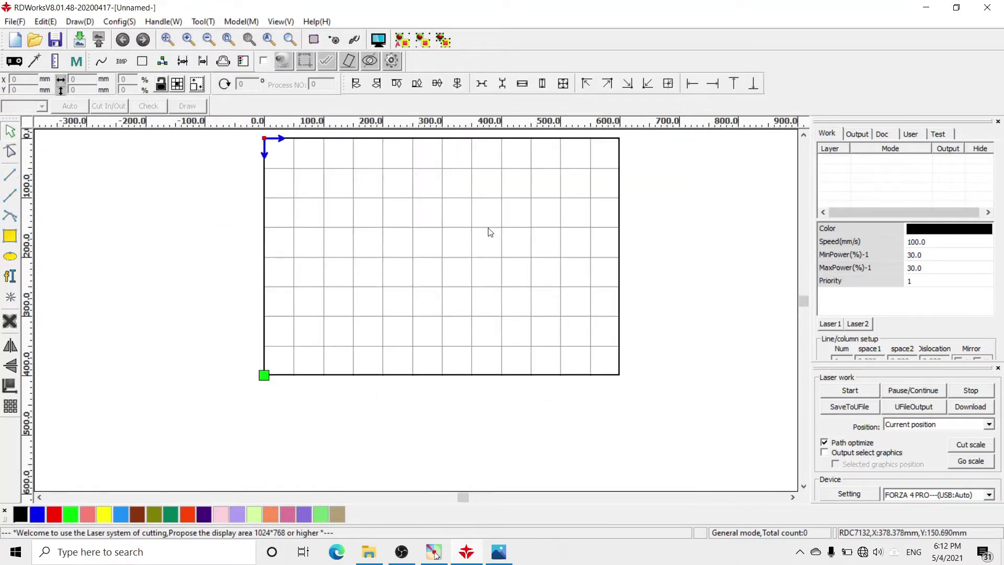
pyautogui.moveTo(489, 230); pyautogui.dragTo(485, 251, button='middle')
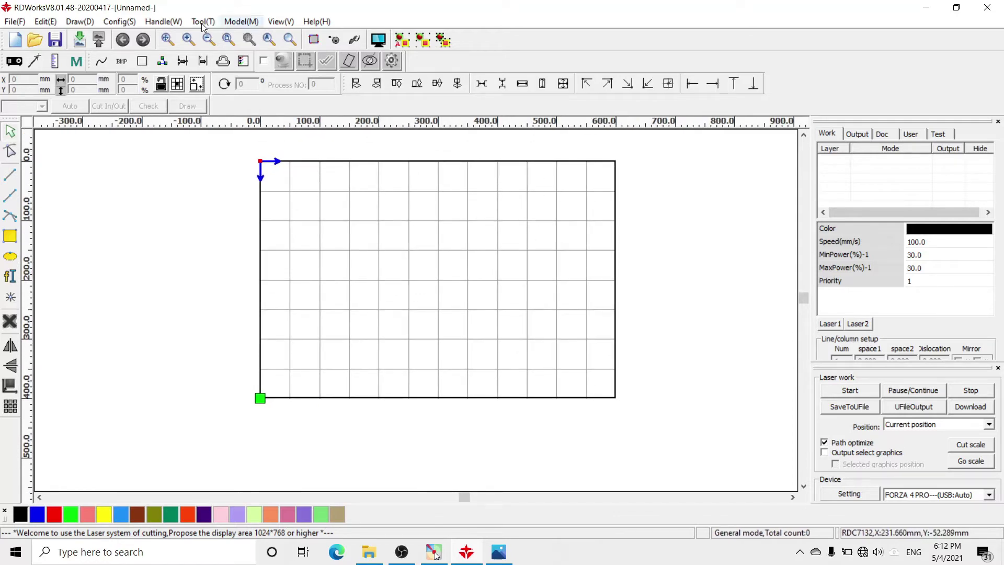
# Step: Review the homing position and laser head settings, comparing them with the machine render in Photos
pyautogui.click(128, 22)
pyautogui.click(152, 40)
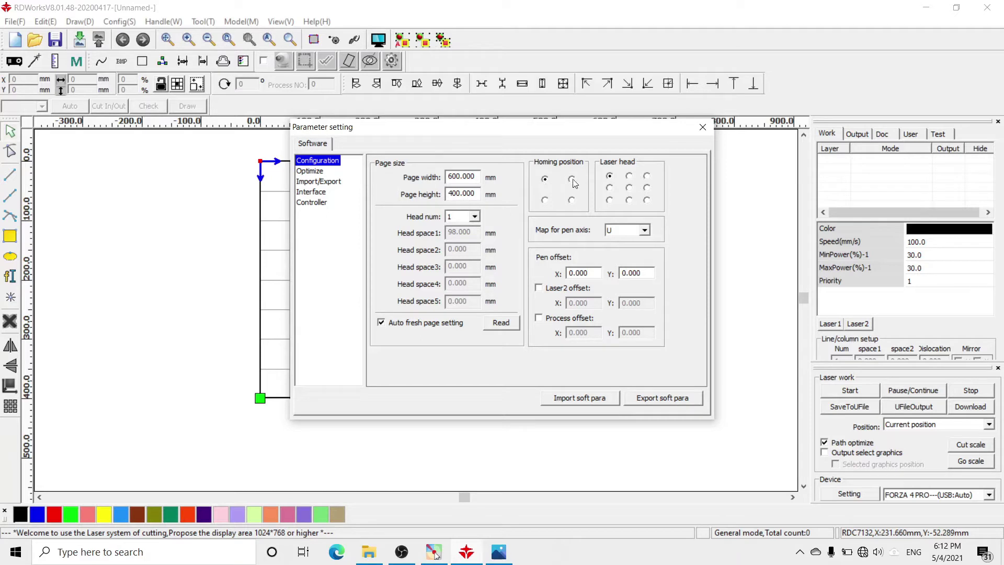
pyautogui.click(499, 555)
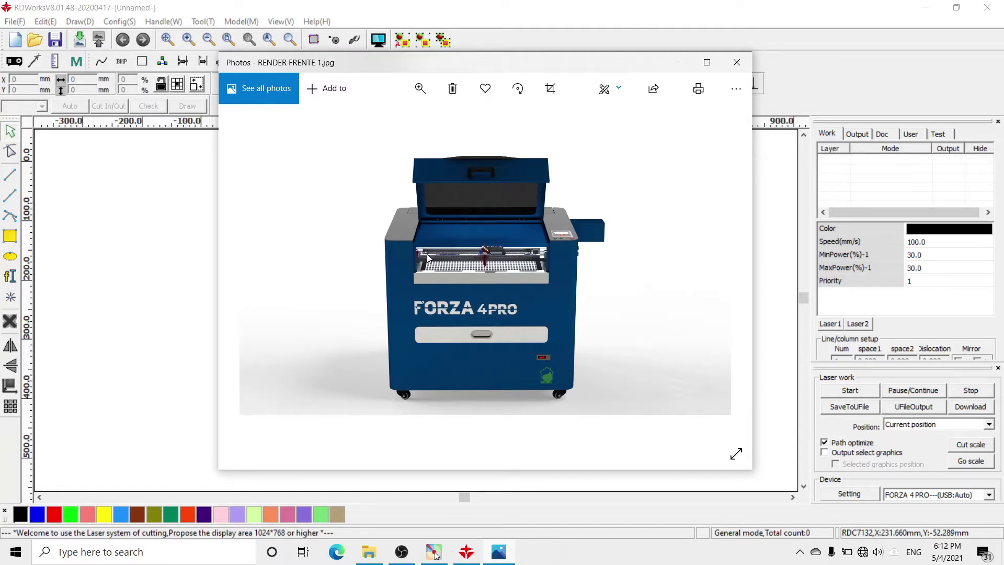
pyautogui.press('Right')
pyautogui.click(689, 71)
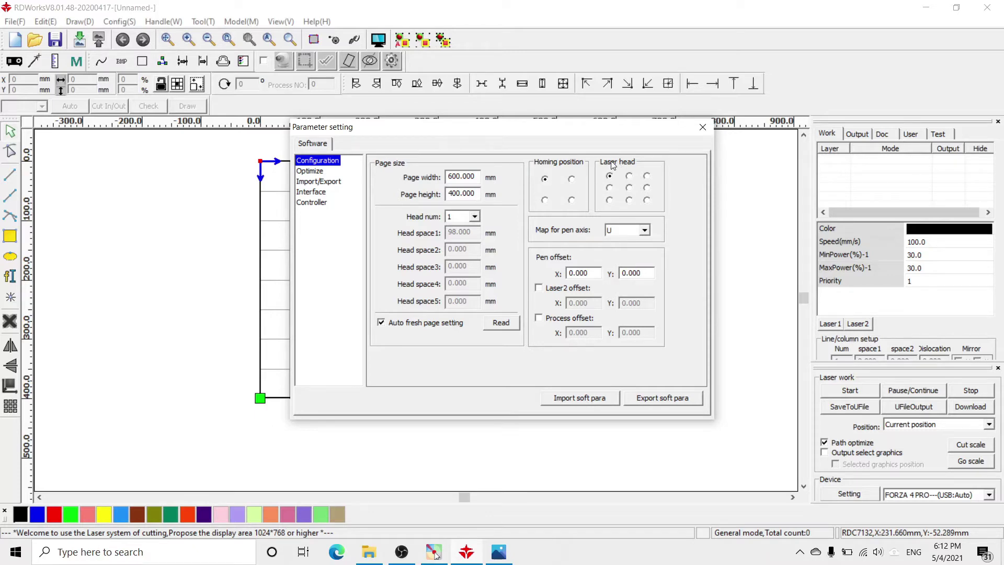
pyautogui.click(498, 552)
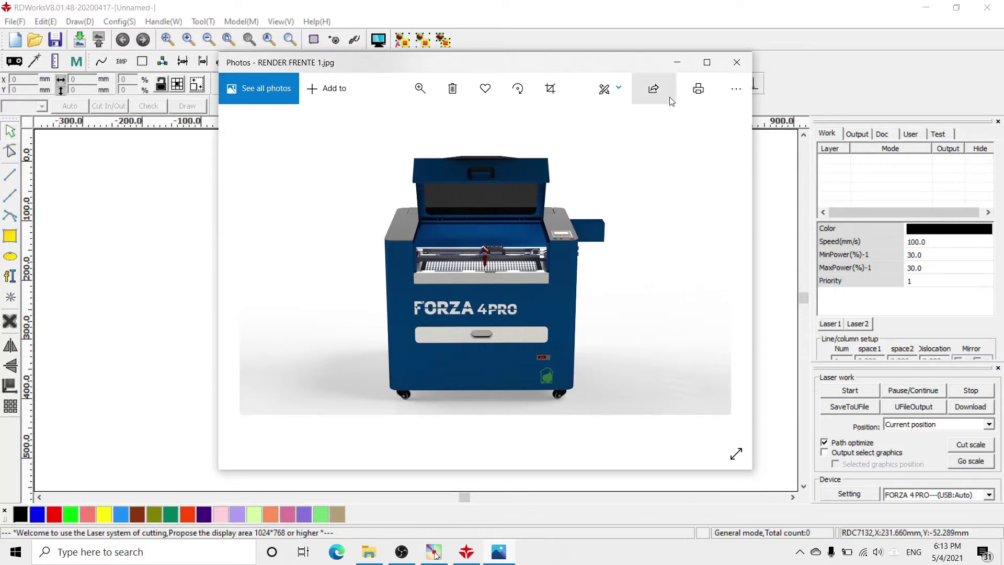
pyautogui.click(678, 62)
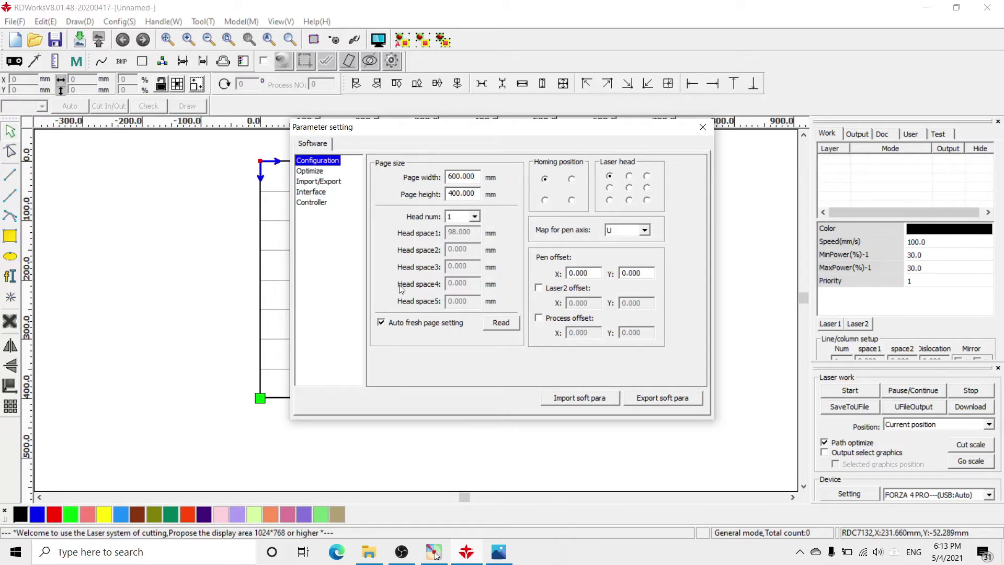
# Step: Examine the Optimize and Import/Export parameters, including the available DXF units and the close error for curves
pyautogui.click(317, 171)
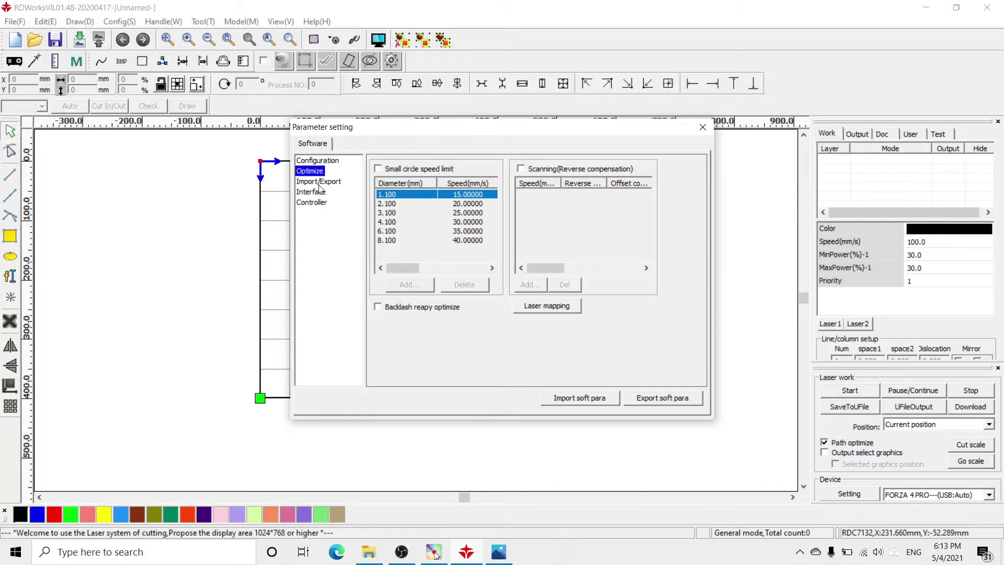
pyautogui.click(321, 183)
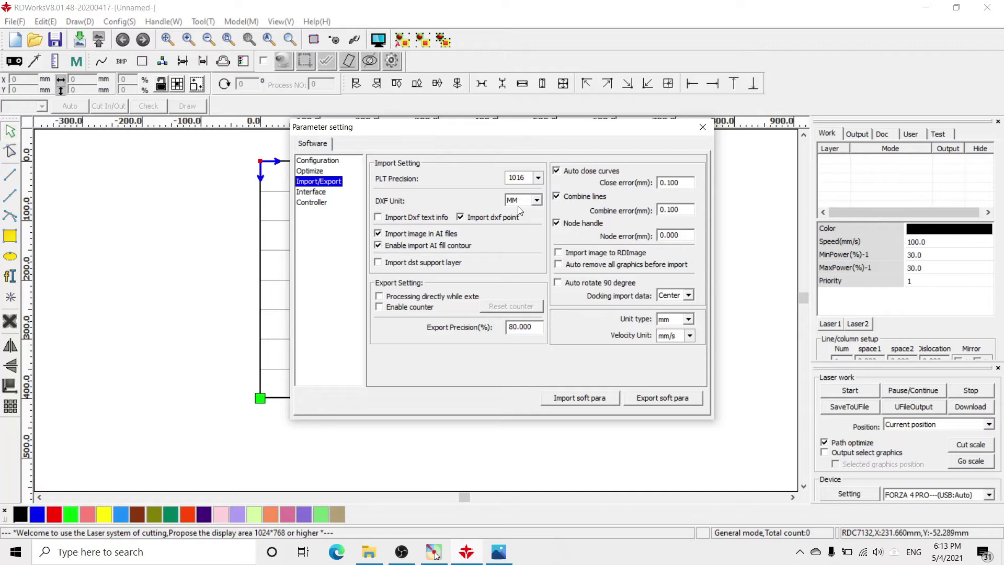
pyautogui.click(529, 198)
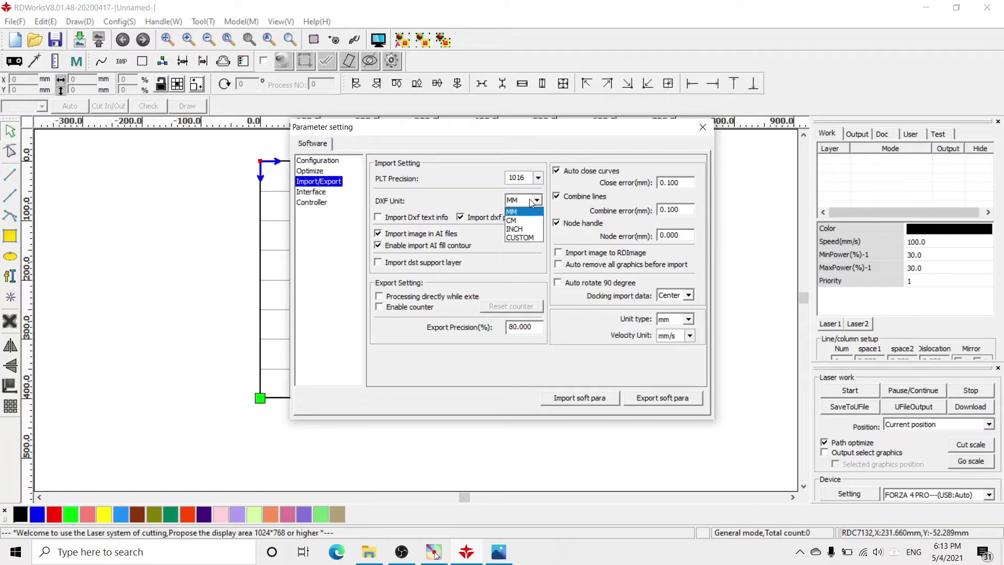
pyautogui.click(530, 198)
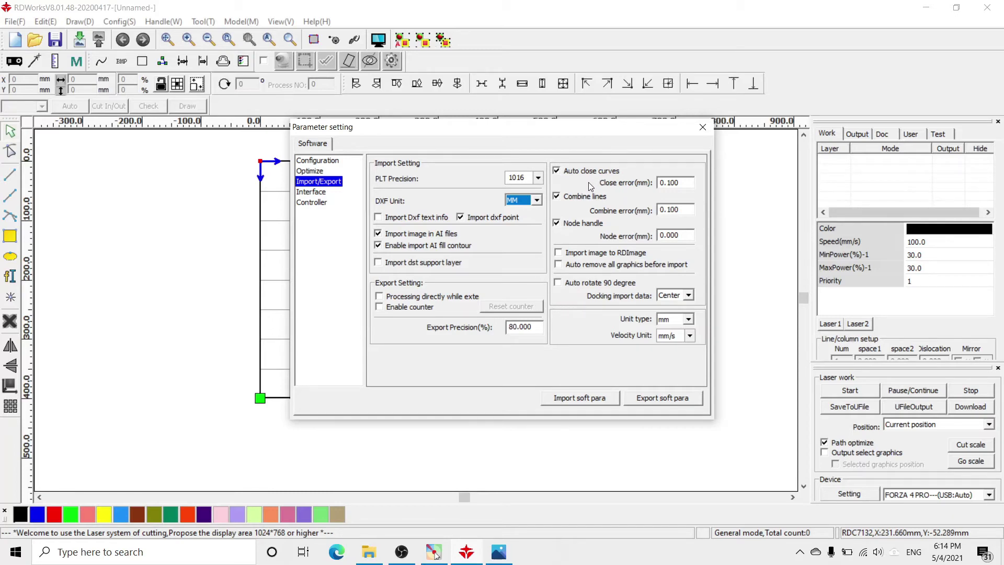
pyautogui.click(669, 180)
# Step: Set the work area's grid spacing to 10 mm and inspect the grid on the page
pyautogui.click(317, 193)
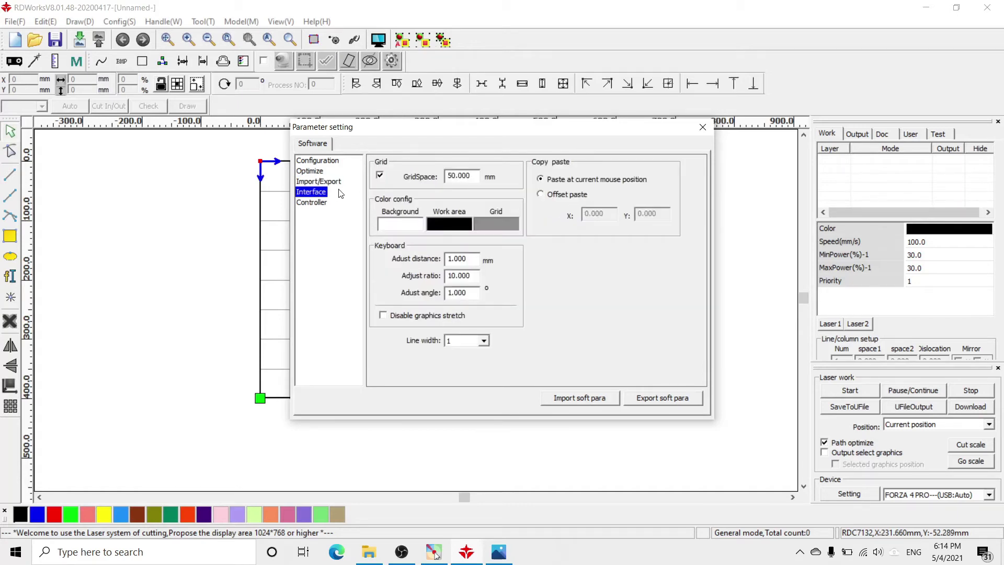
pyautogui.moveTo(386, 130); pyautogui.dragTo(319, 226)
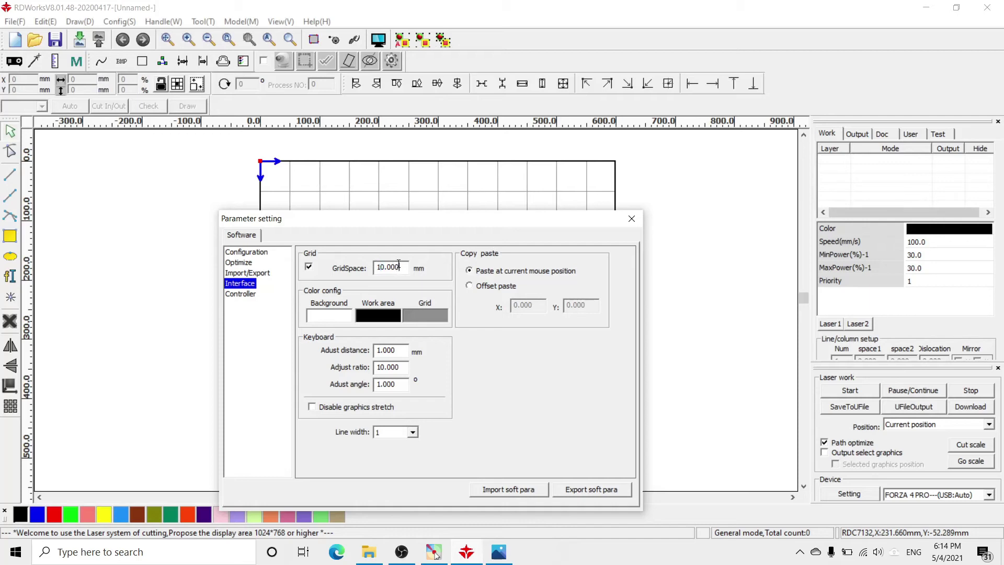
pyautogui.moveTo(447, 219); pyautogui.dragTo(557, 174)
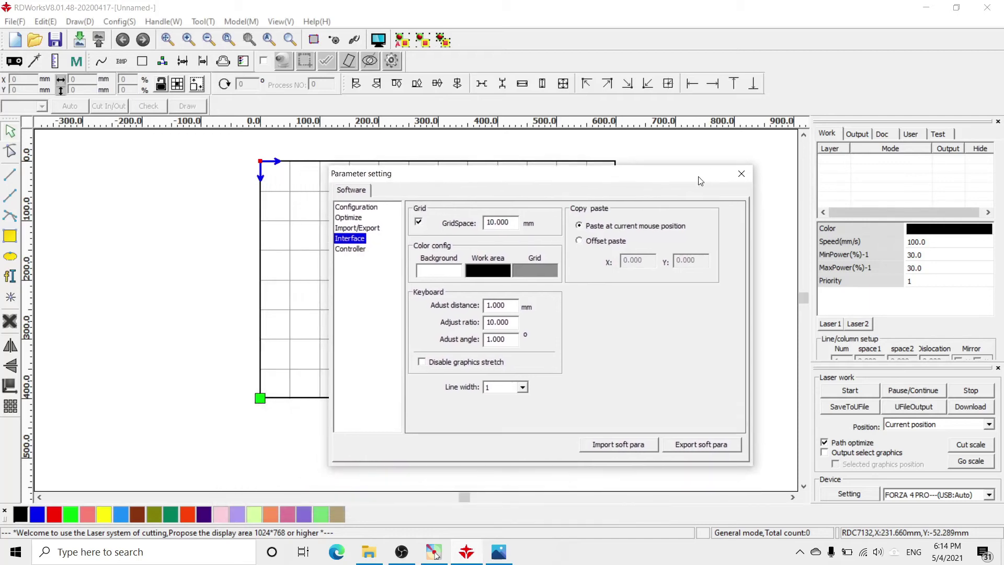
pyautogui.click(748, 175)
pyautogui.scroll(2, 306, 186)
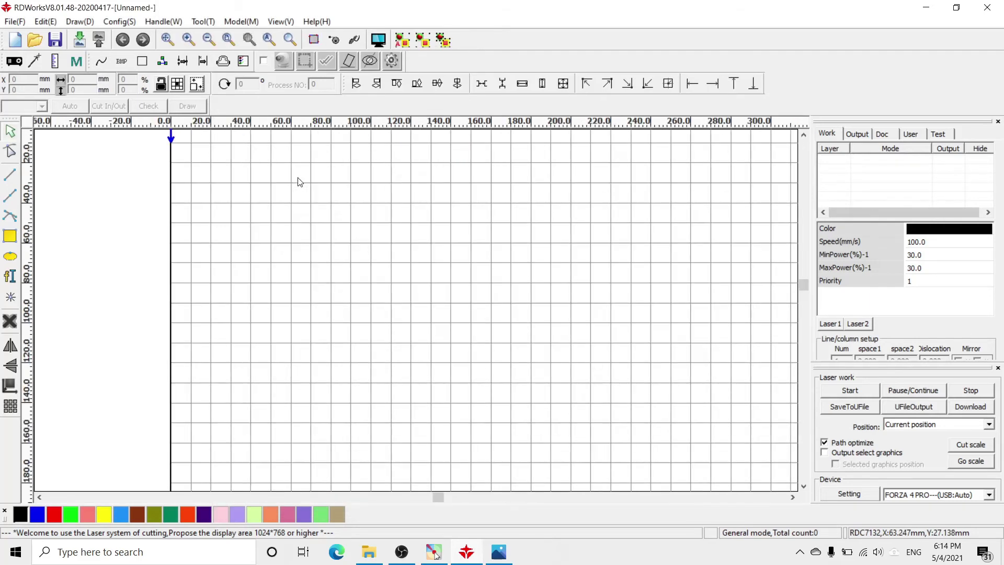
pyautogui.scroll(-1, 374, 198)
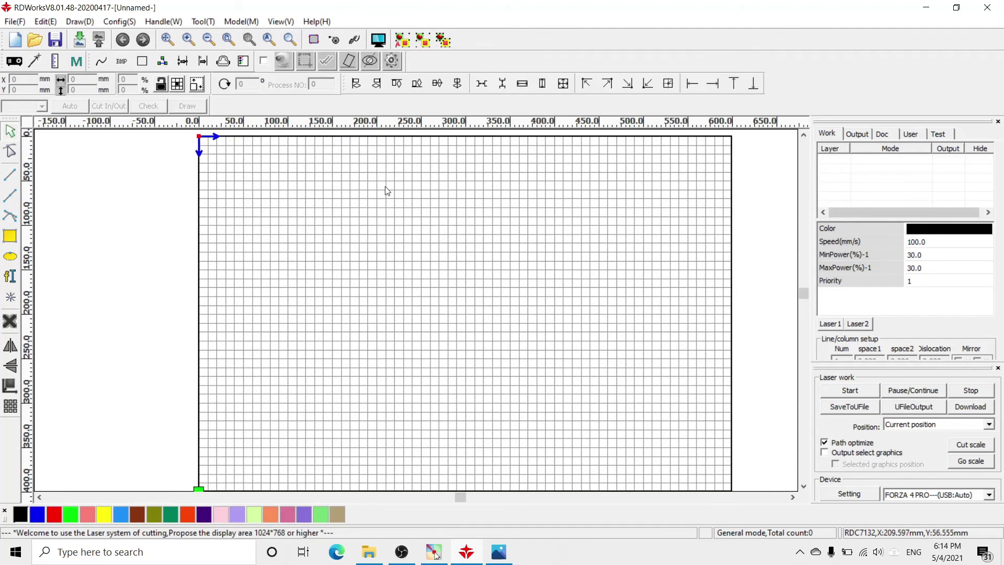
# Step: Draw a rectangle about 80 × 71 mm near the page's upper-left corner and select it
pyautogui.click(9, 236)
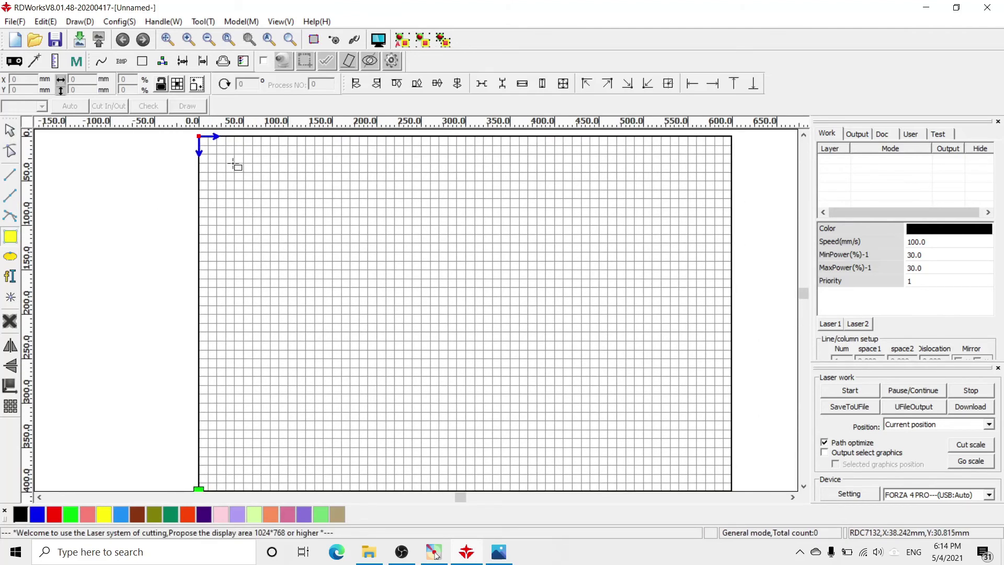
pyautogui.moveTo(235, 164); pyautogui.dragTo(306, 226)
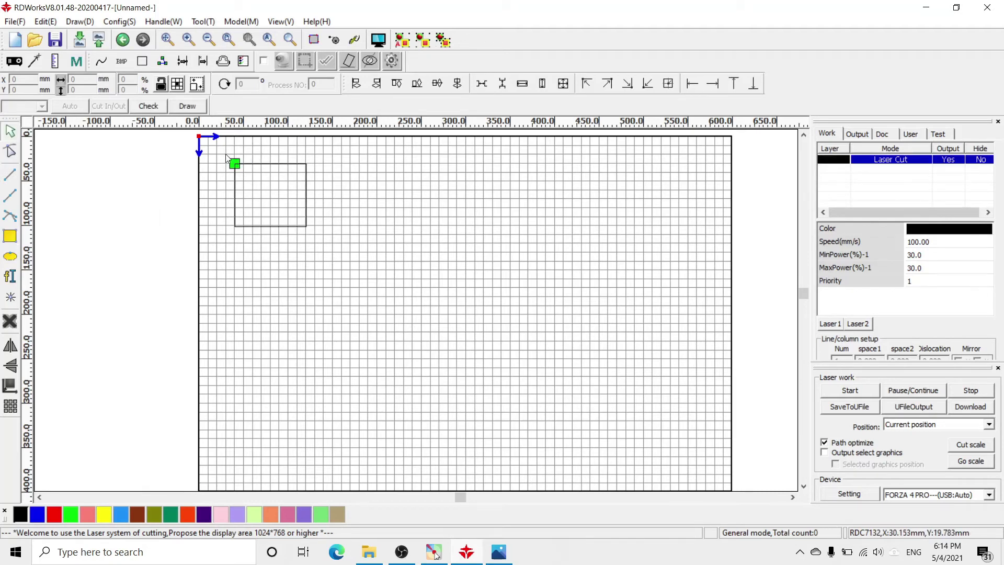
pyautogui.moveTo(226, 154); pyautogui.dragTo(322, 246)
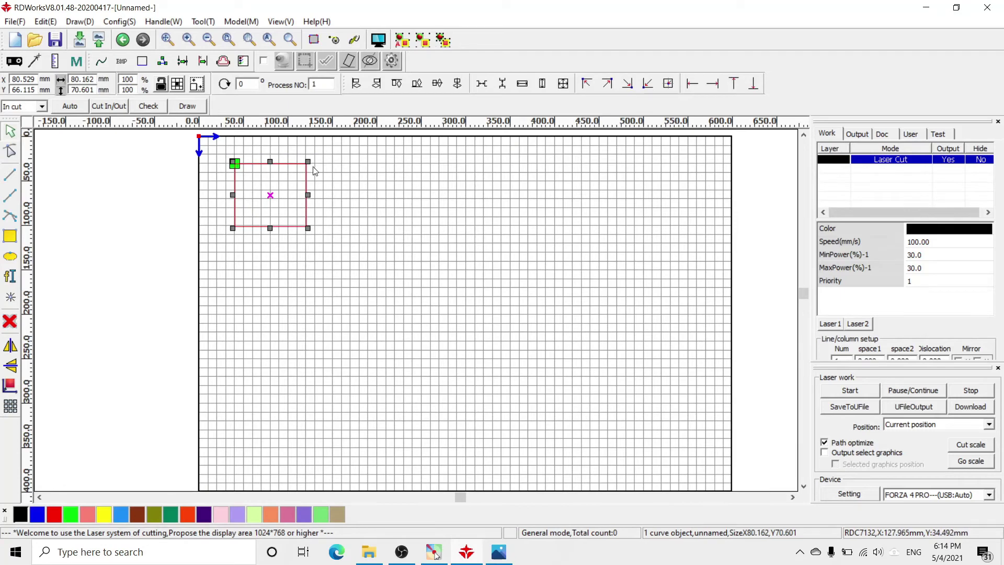
# Step: Set the grid spacing to 50 mm and view the background color choices without changing the color
pyautogui.click(119, 22)
pyautogui.click(146, 36)
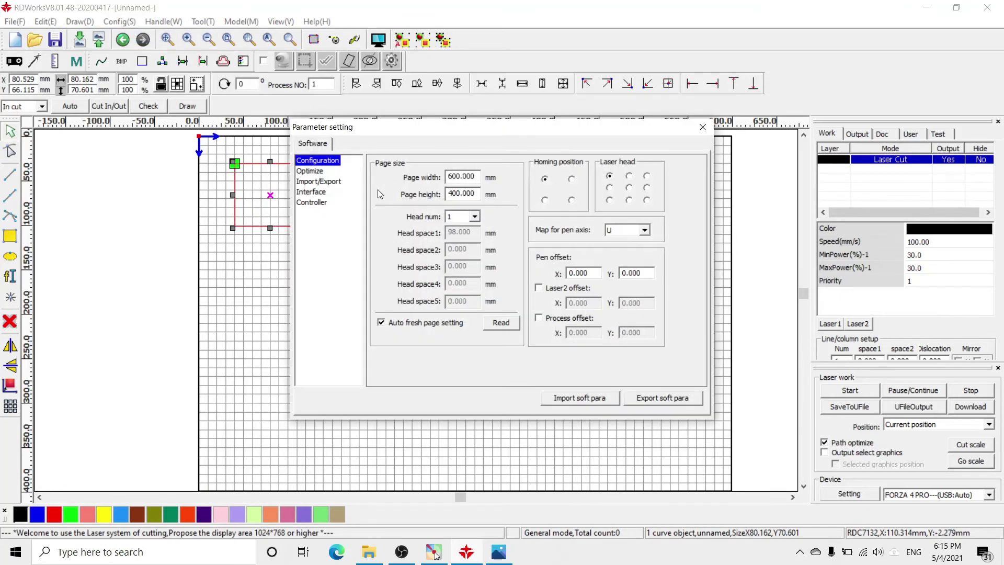
pyautogui.click(316, 192)
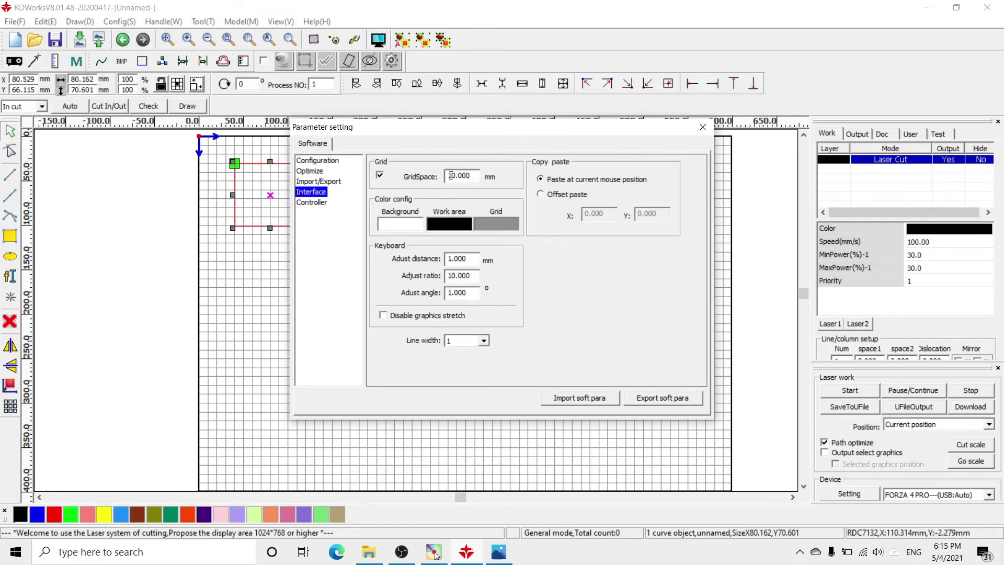
pyautogui.moveTo(450, 175); pyautogui.dragTo(441, 177)
pyautogui.click(401, 222)
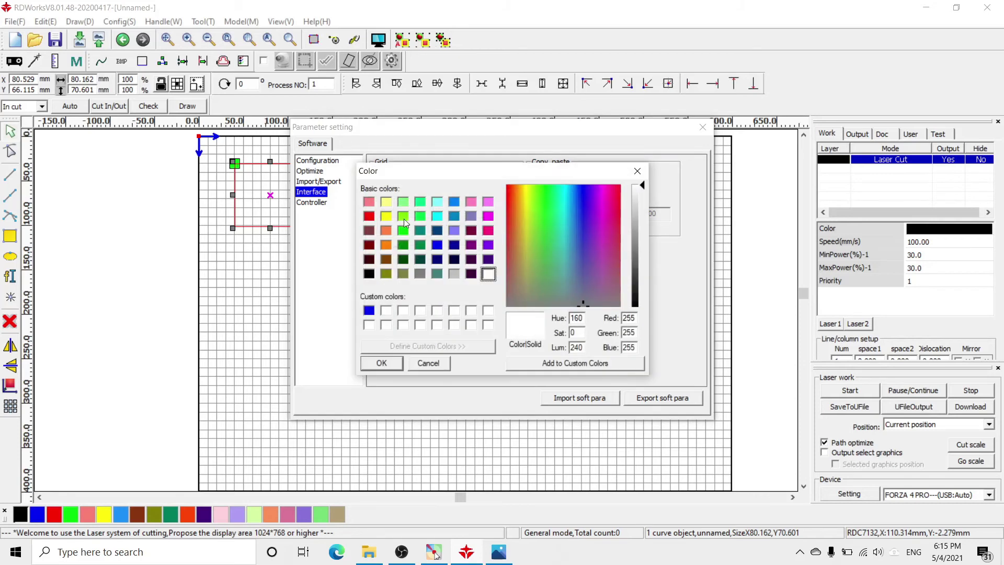
pyautogui.click(637, 171)
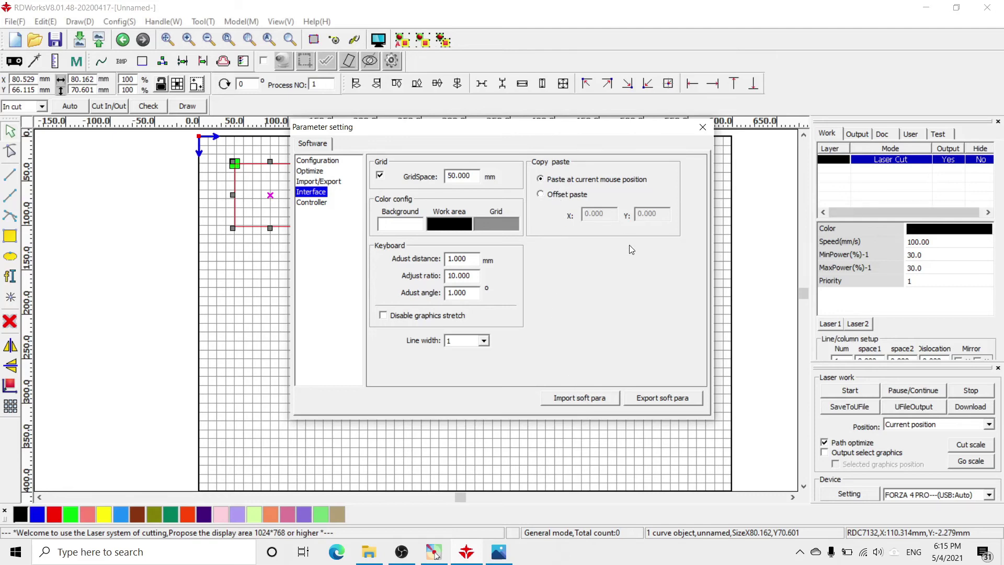
pyautogui.click(702, 127)
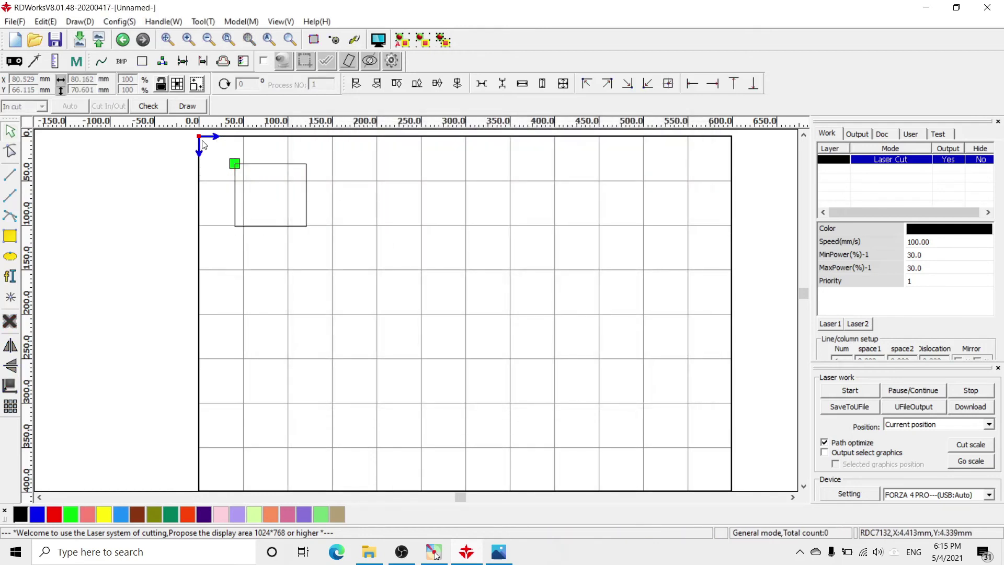
# Step: Copy the rectangle and paste the duplicate centred at about X 405 mm, Y 72 mm
pyautogui.moveTo(203, 145); pyautogui.dragTo(377, 273)
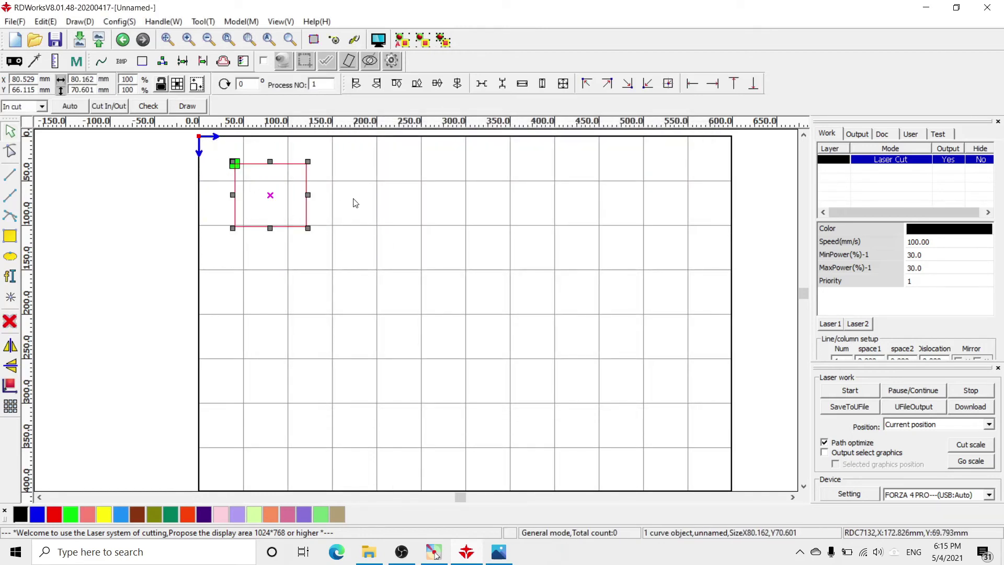
pyautogui.click(498, 202)
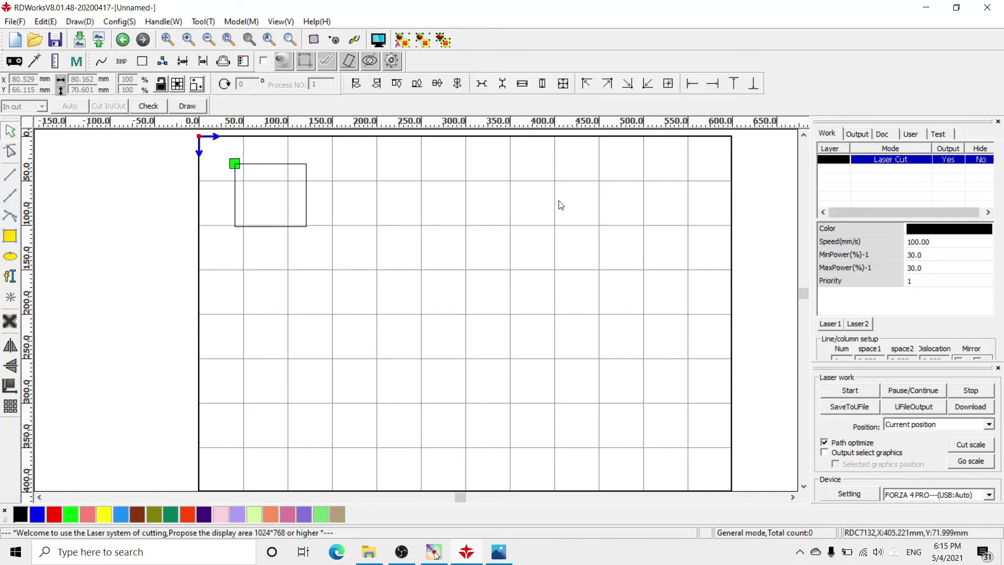
pyautogui.hotkey('ctrl', 'v')
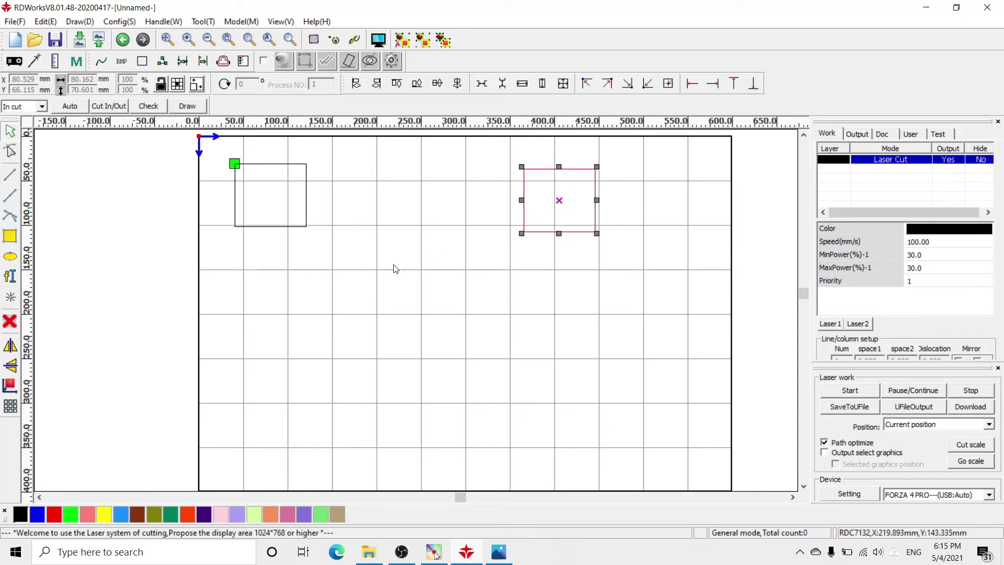
# Step: Paste two more copies of the rectangle, one near the page's centre and one centred at about X 441 mm, Y 182 mm
pyautogui.hotkey('ctrl', 'v')
pyautogui.hotkey('ctrl', 'v')
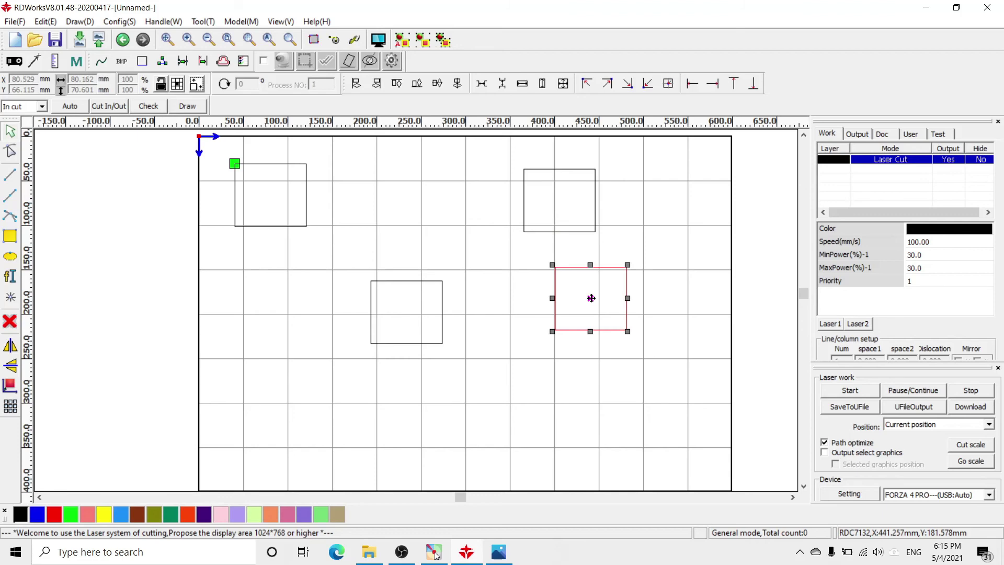
# Step: Undo all the pasted copies and the original rectangle to clear the page
pyautogui.hotkey('ctrl', 'z')
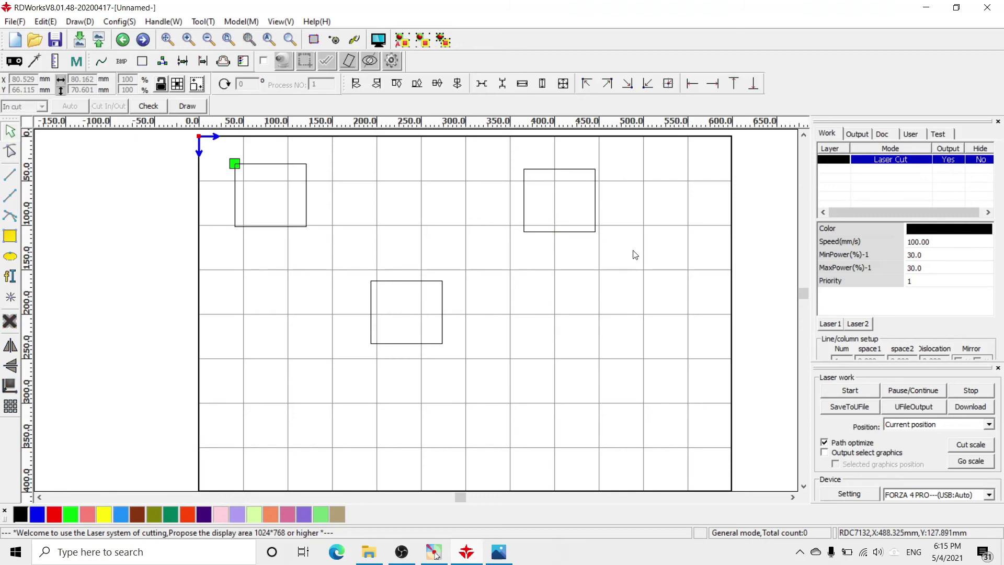
pyautogui.hotkey('ctrl', 'z')
pyautogui.hotkey('ctrl', 'z')
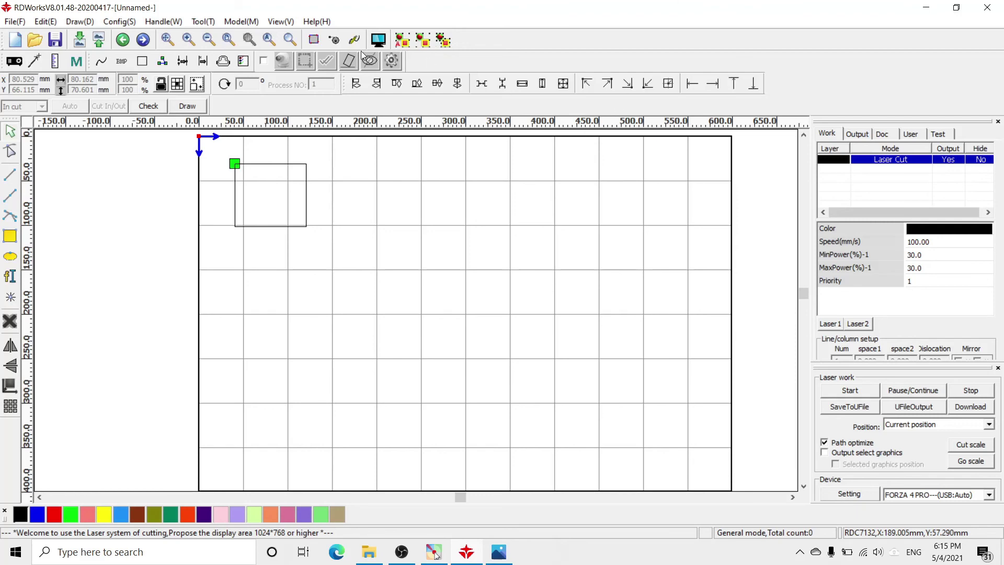
pyautogui.hotkey('ctrl', 'z')
# Step: Reopen the system settings and review the Controller, Interface, Import/Export and Configuration parameters
pyautogui.click(120, 21)
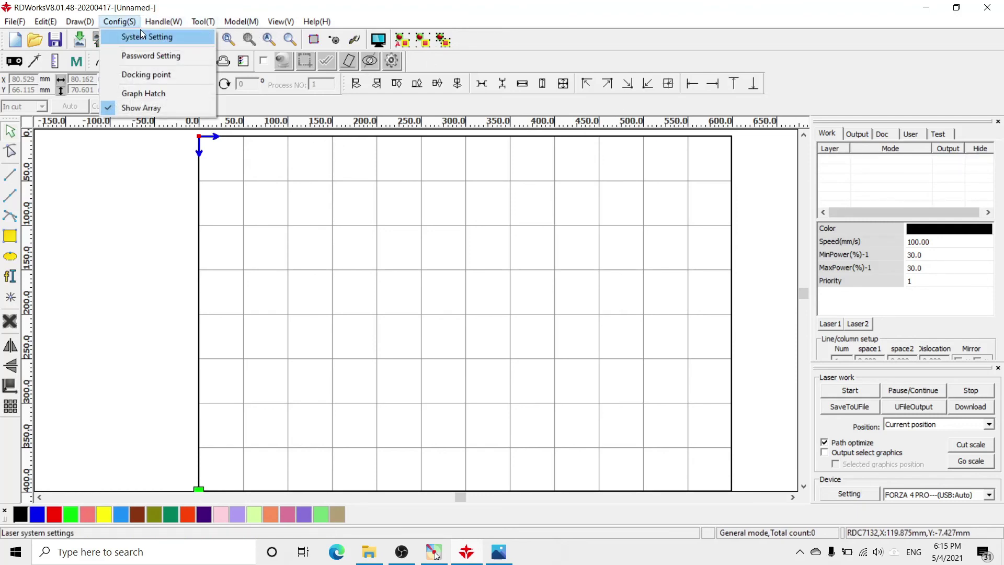
pyautogui.click(143, 36)
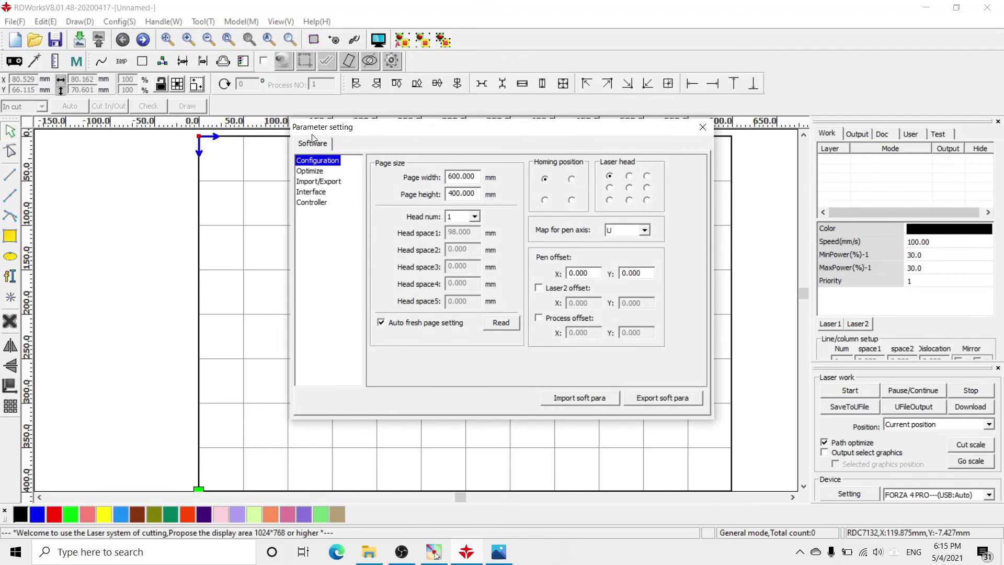
pyautogui.click(314, 204)
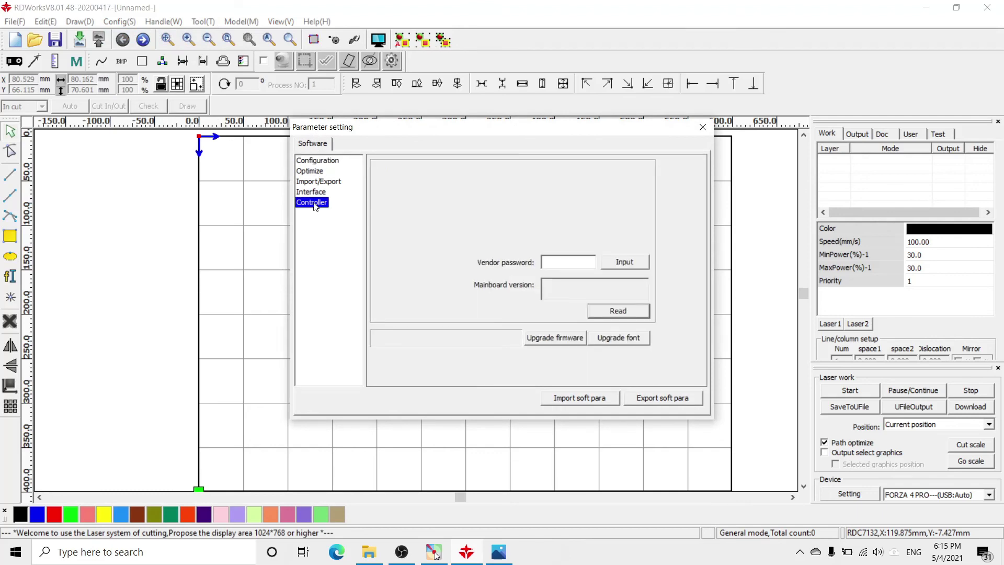
pyautogui.click(316, 192)
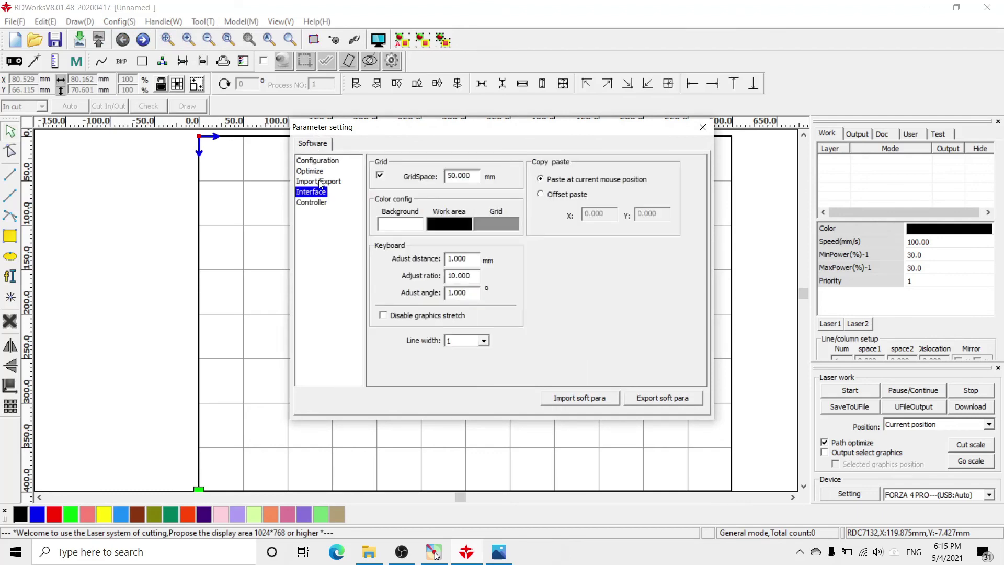
pyautogui.click(321, 182)
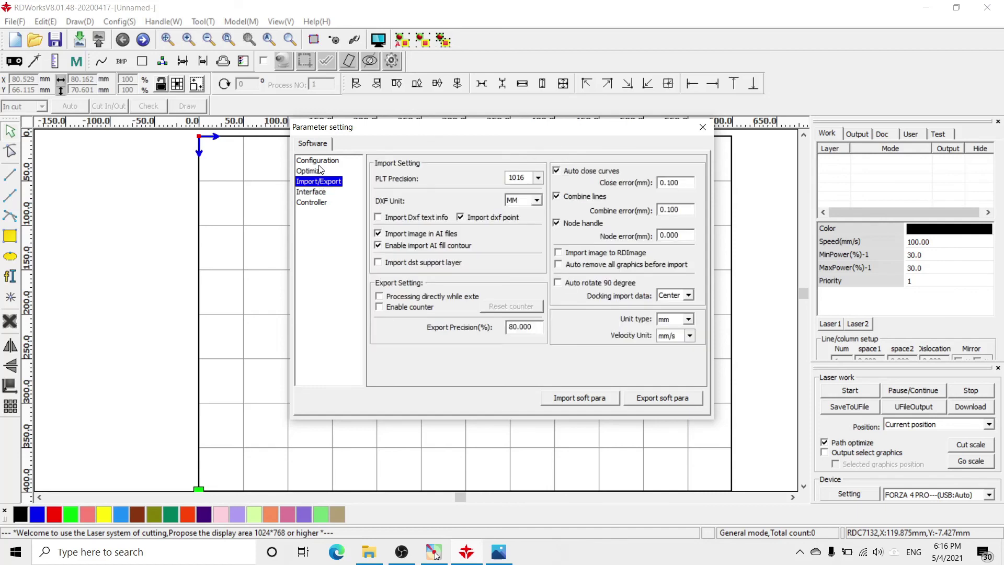
pyautogui.click(320, 165)
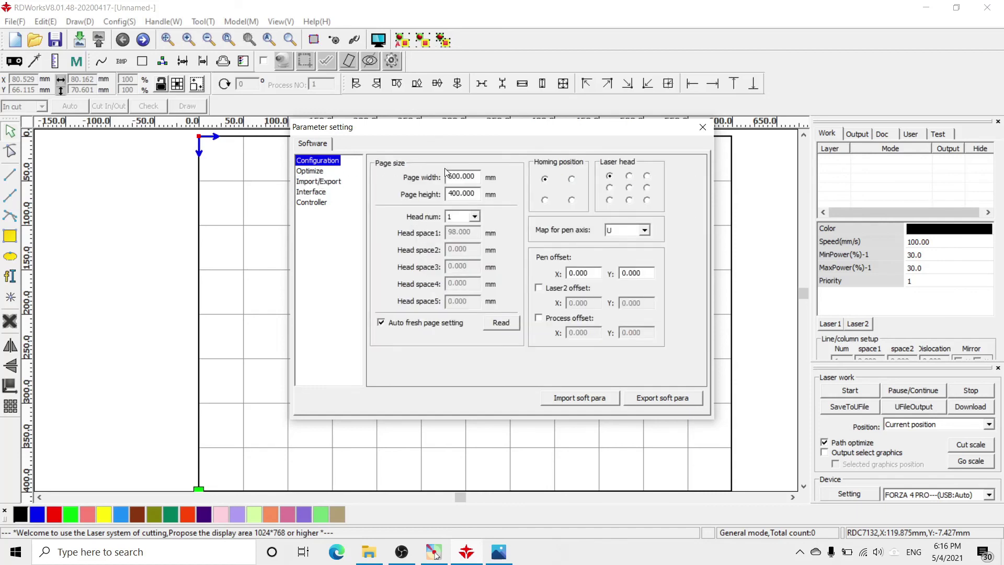